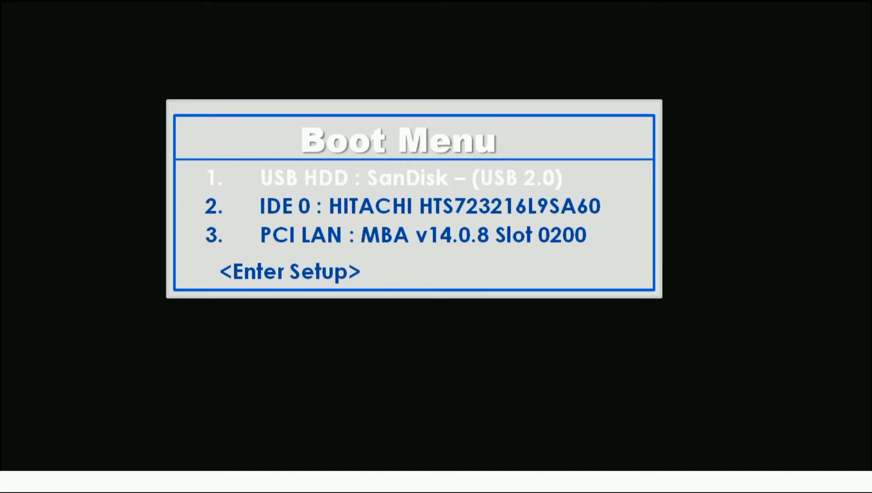
# Choose the SanDisk USB HDD as the boot device
pyautogui.press('Down')
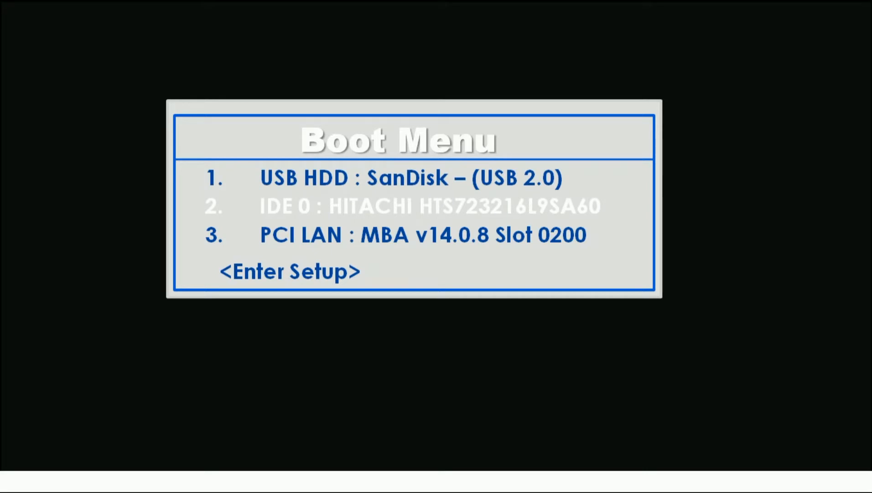
pyautogui.press('Down')
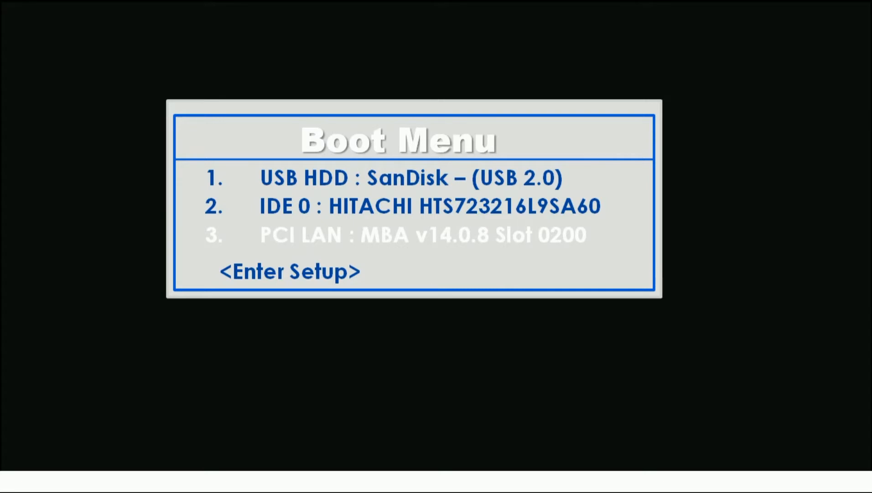
pyautogui.press('Down')
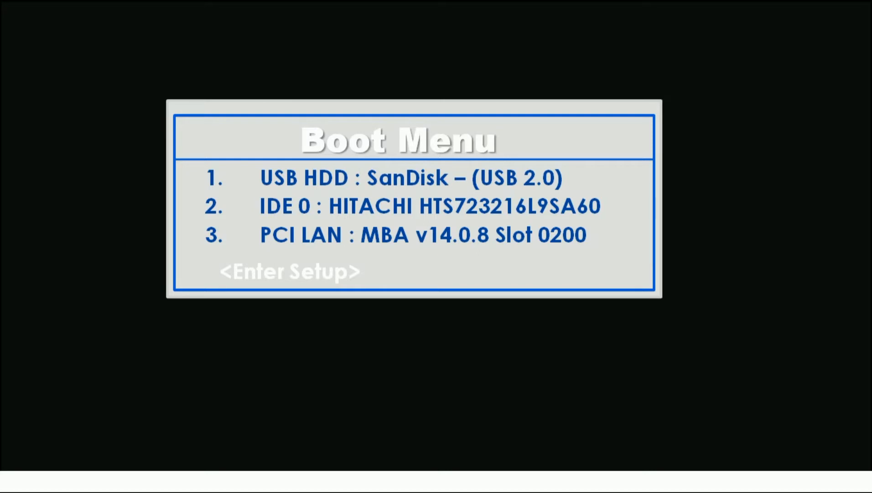
pyautogui.press('Up')
pyautogui.press('Up')
pyautogui.press('Up')
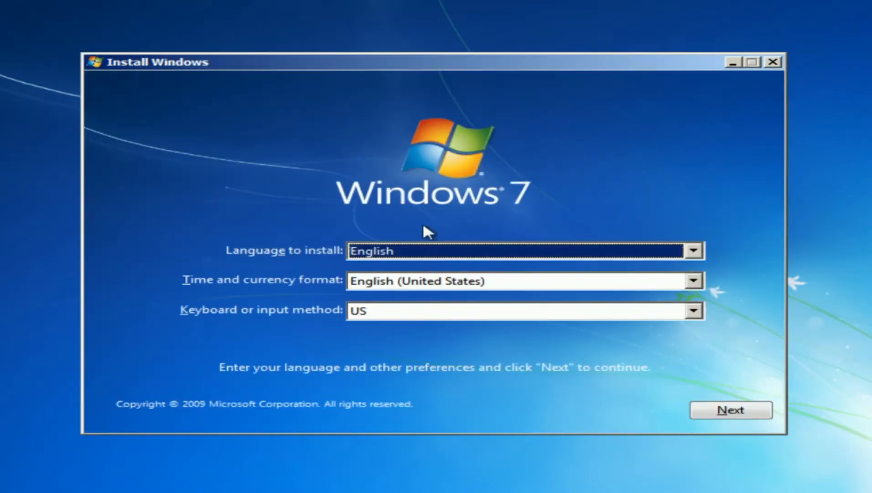
# Accept English, the English (United States) format and the US keyboard, and start the Windows 7 installation
pyautogui.moveTo(516, 65); pyautogui.dragTo(515, 61)
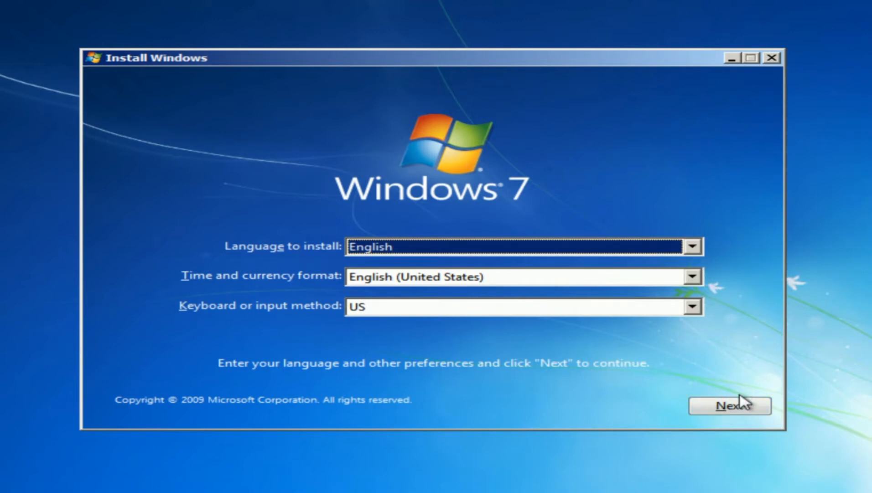
pyautogui.click(742, 410)
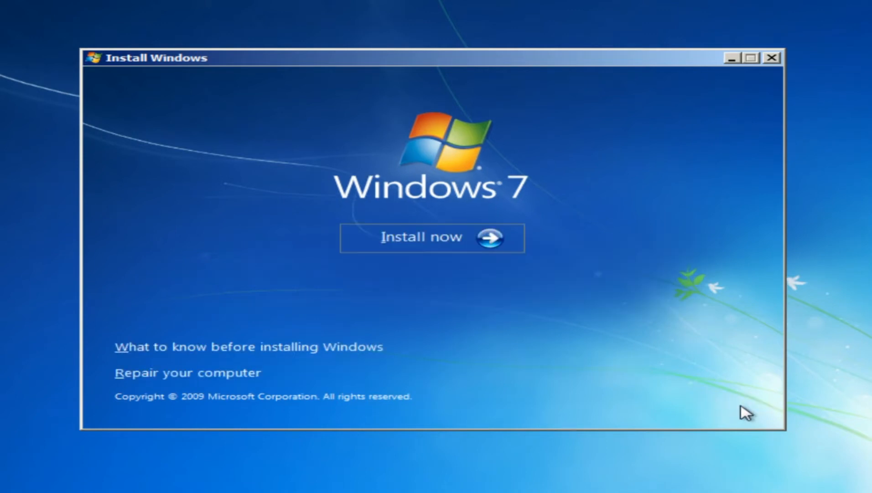
pyautogui.click(470, 237)
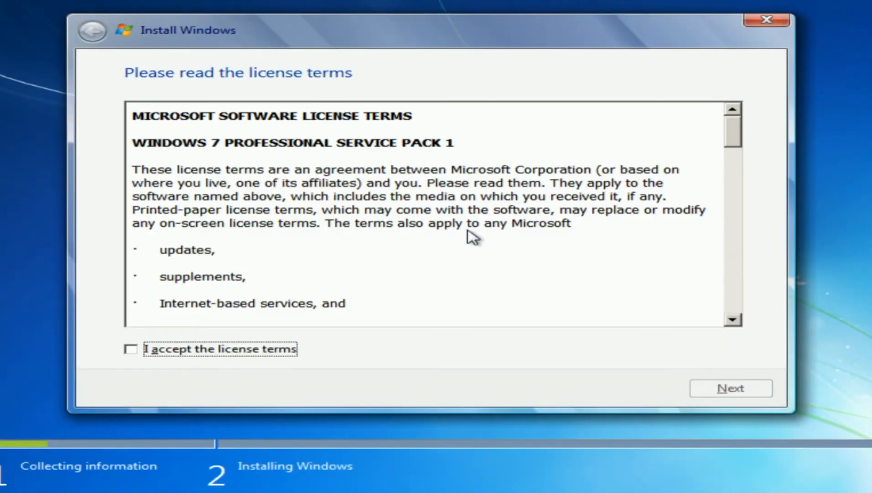
# Accept the license terms and choose the Custom (advanced) installation type
pyautogui.click(276, 351)
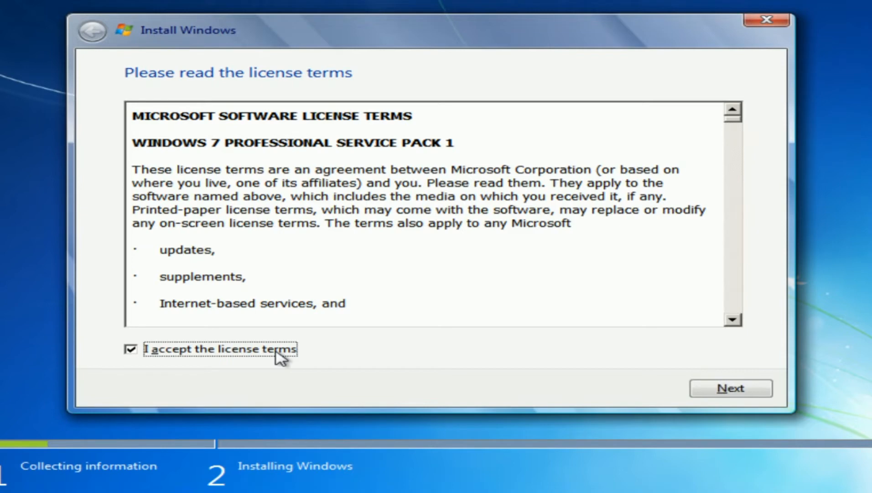
pyautogui.click(704, 391)
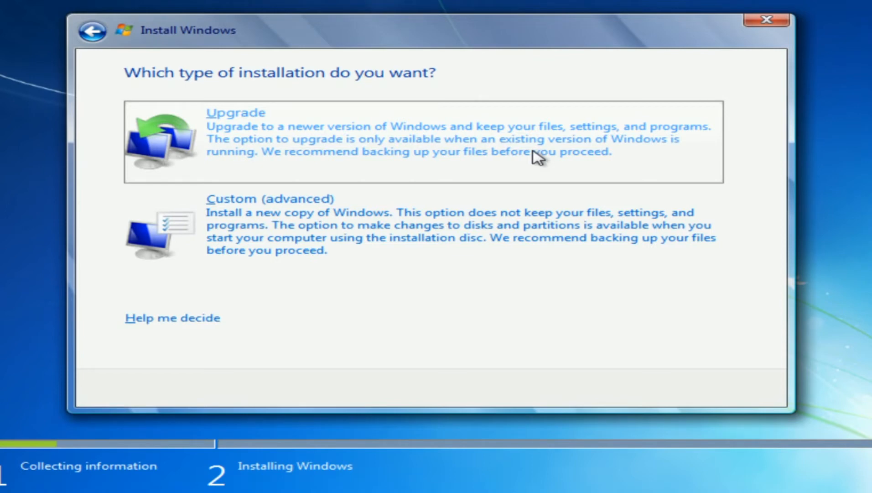
pyautogui.click(487, 237)
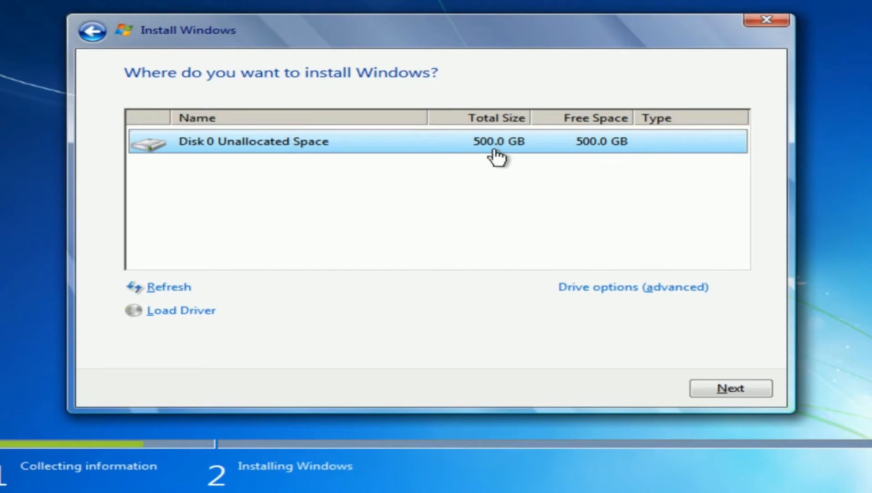
# Select the Disk 0 unallocated space and show its advanced drive options
pyautogui.click(467, 179)
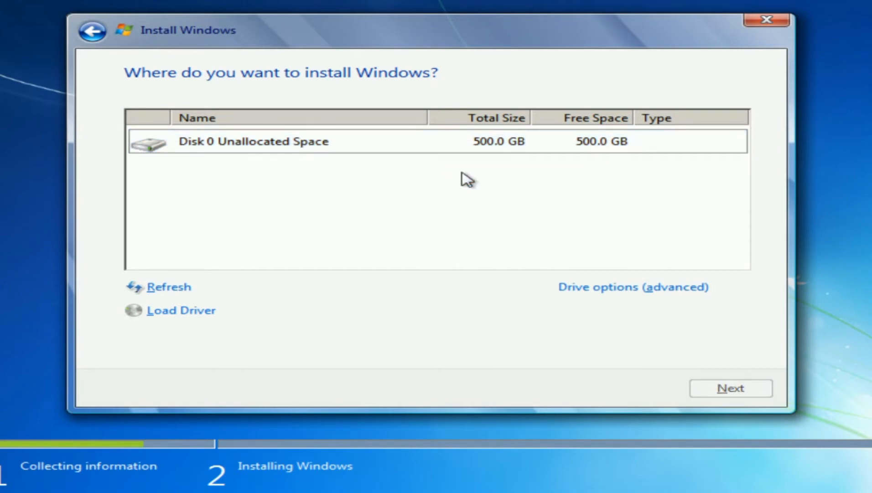
pyautogui.click(419, 155)
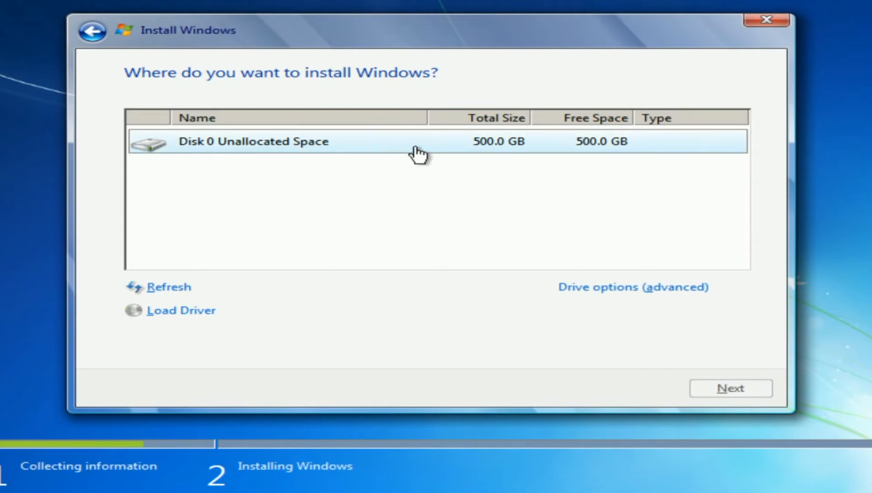
pyautogui.click(419, 155)
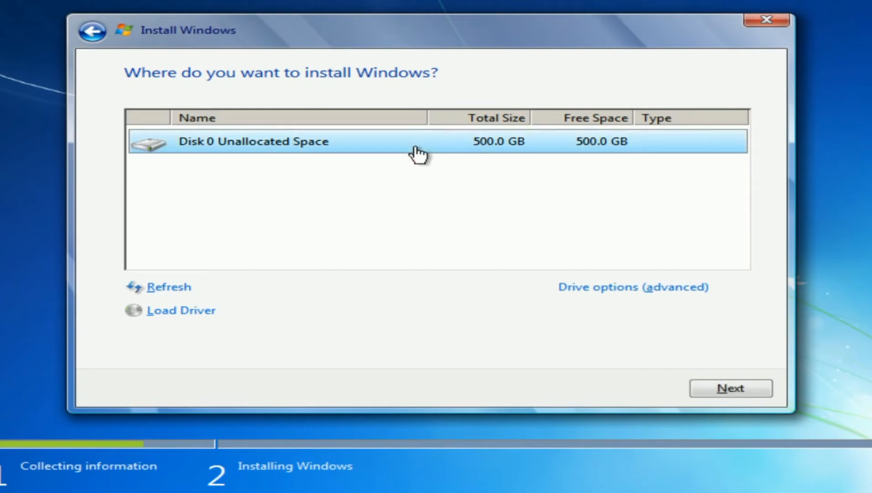
pyautogui.click(573, 288)
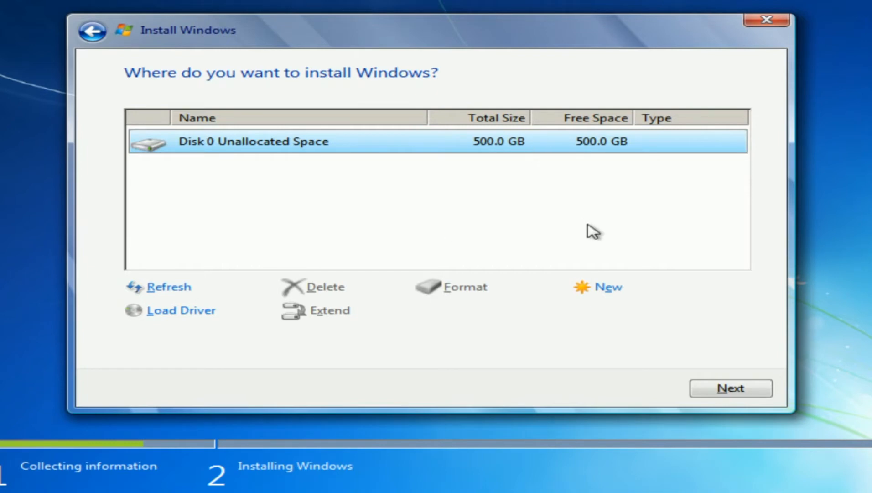
# Create a new 153600 MB partition in the Disk 0 unallocated space and allow the additional system partitions
pyautogui.click(604, 287)
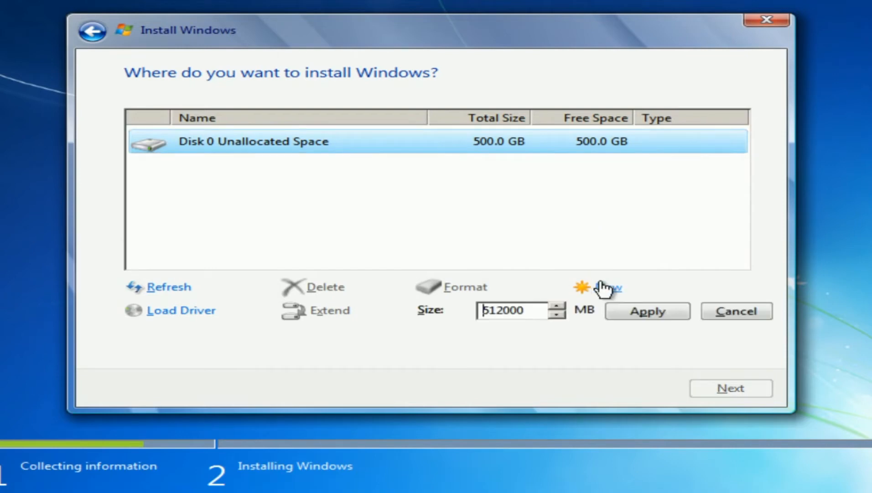
pyautogui.click(543, 314)
pyautogui.press('BackSpace')
pyautogui.press('BackSpace')
pyautogui.press('BackSpace')
pyautogui.press('BackSpace')
pyautogui.press('BackSpace')
pyautogui.press('BackSpace')
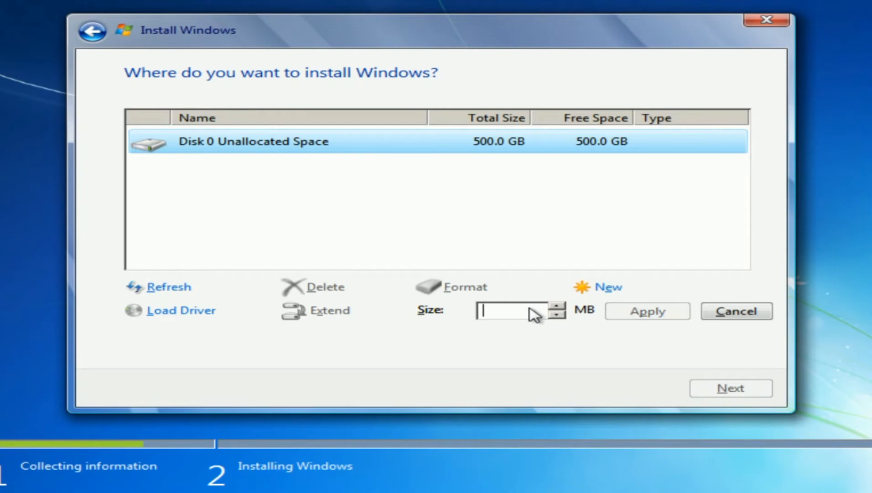
pyautogui.write('153')
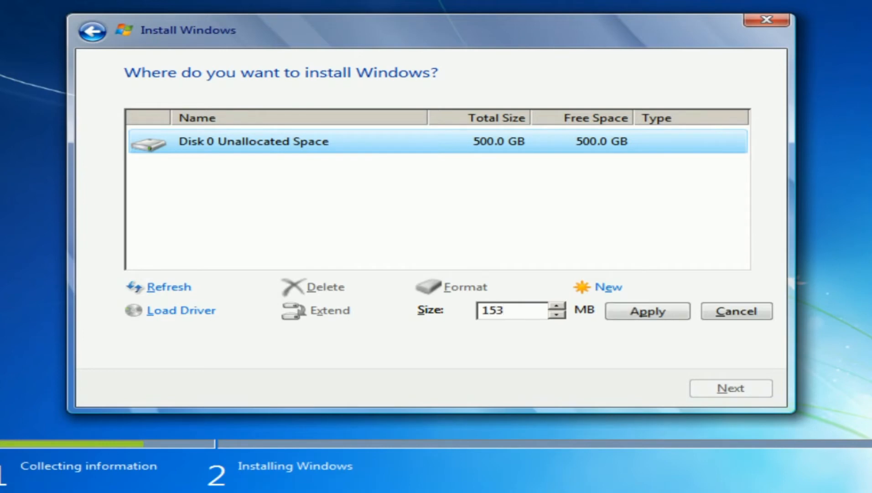
pyautogui.write('600')
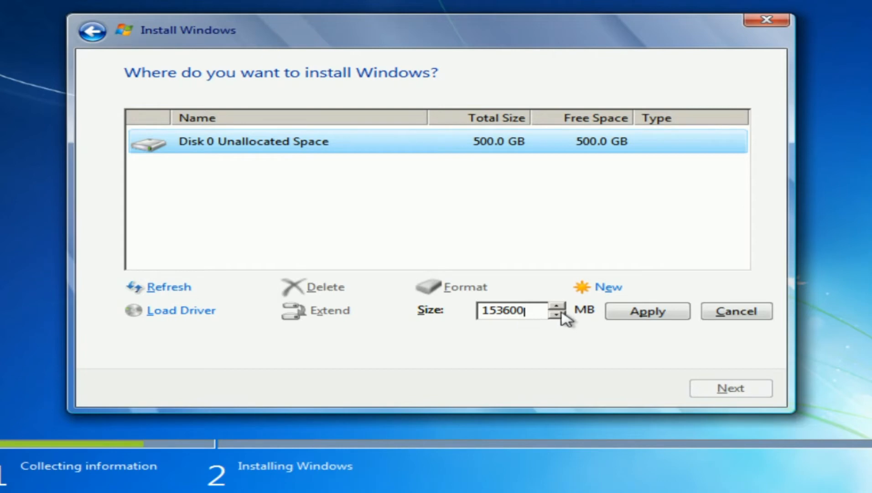
pyautogui.click(618, 315)
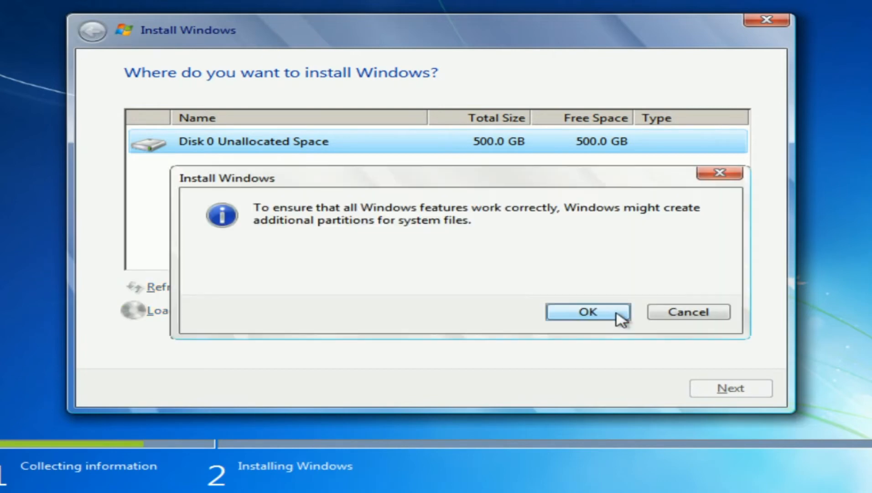
pyautogui.click(622, 318)
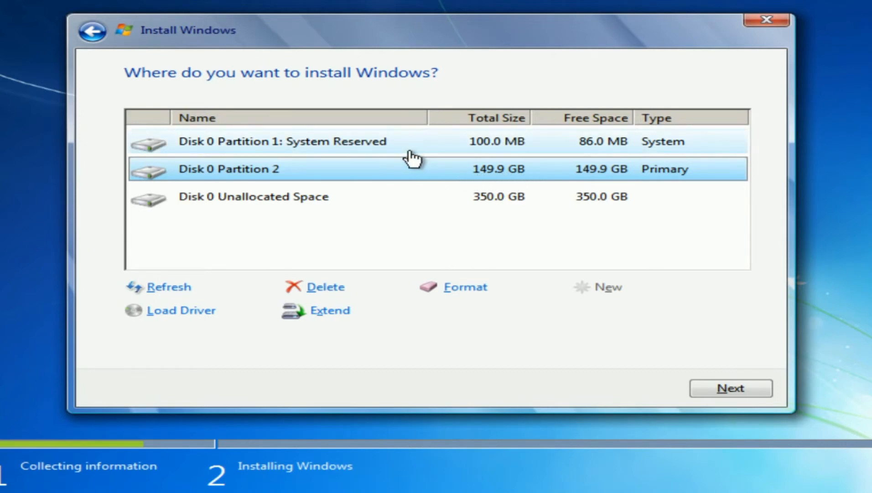
# Create a second new partition of 133120 MB from the remaining Disk 0 unallocated space
pyautogui.click(463, 150)
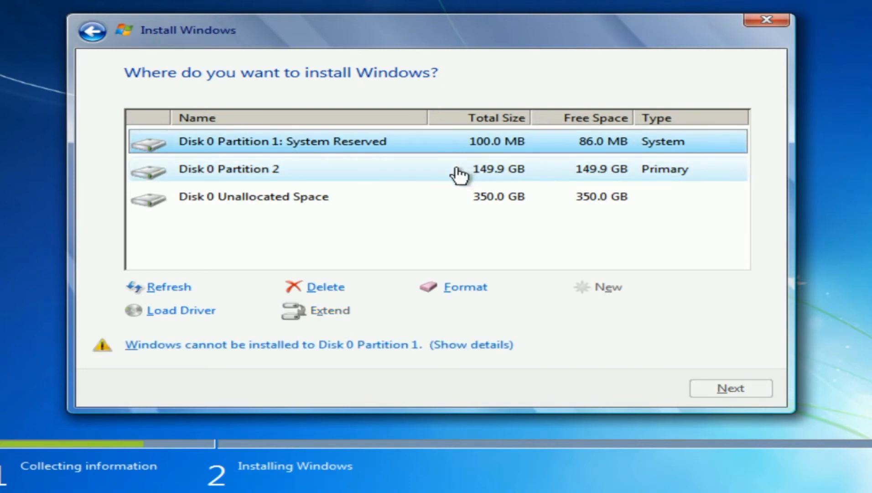
pyautogui.click(457, 174)
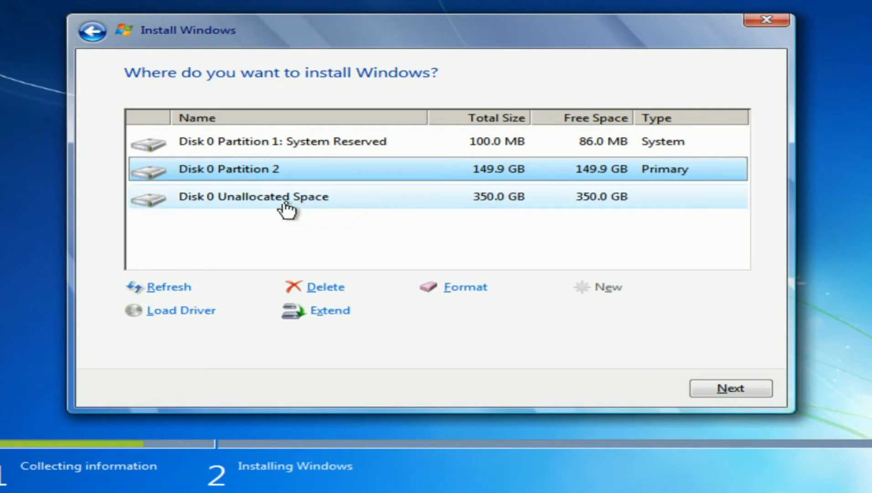
pyautogui.click(488, 209)
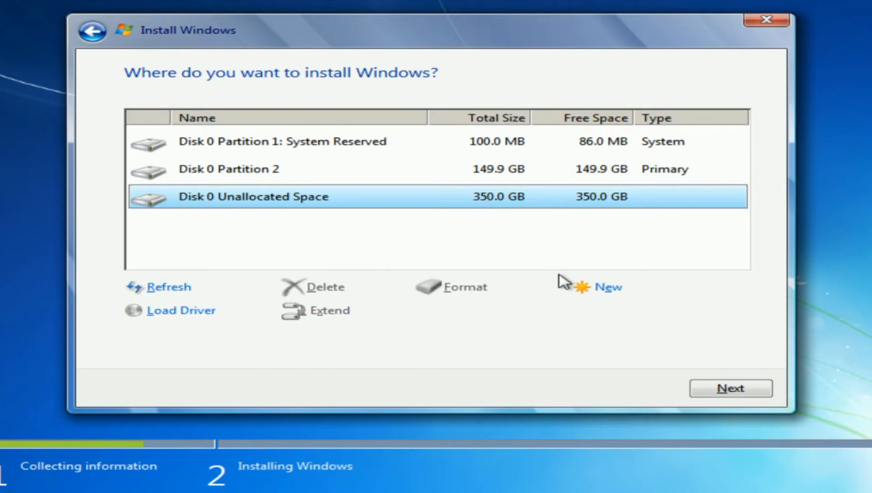
pyautogui.click(599, 292)
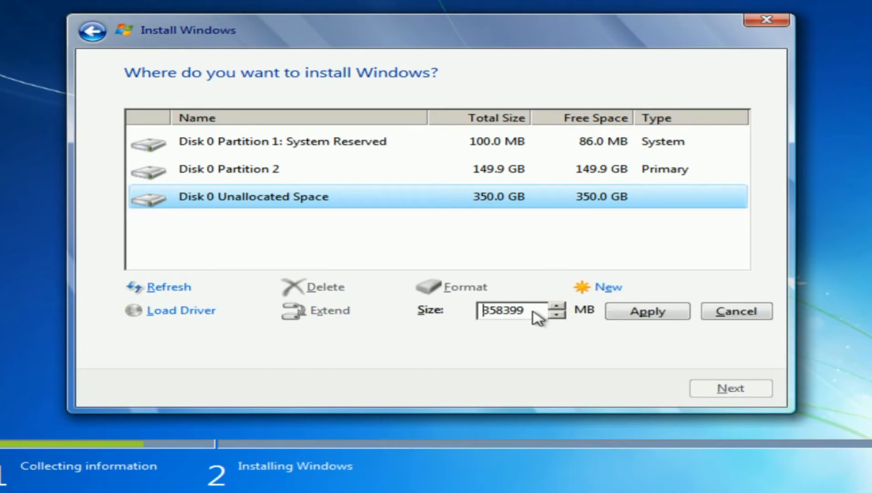
pyautogui.moveTo(533, 311); pyautogui.dragTo(476, 311)
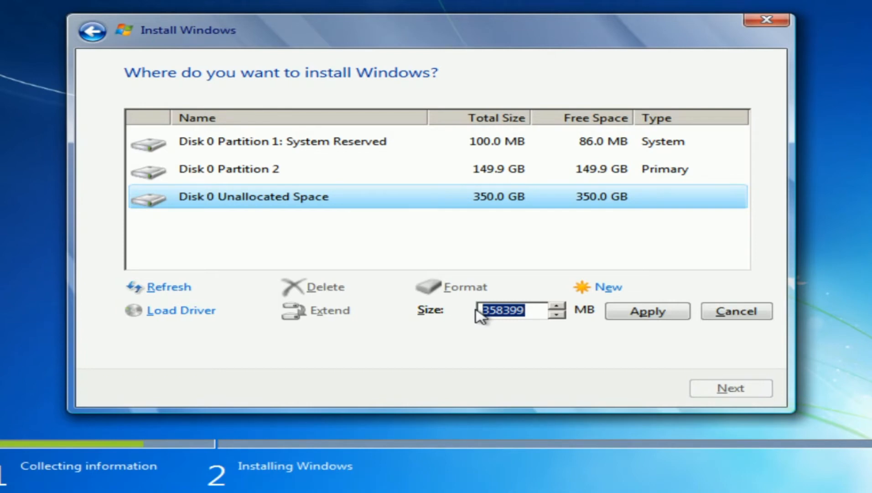
pyautogui.write('133')
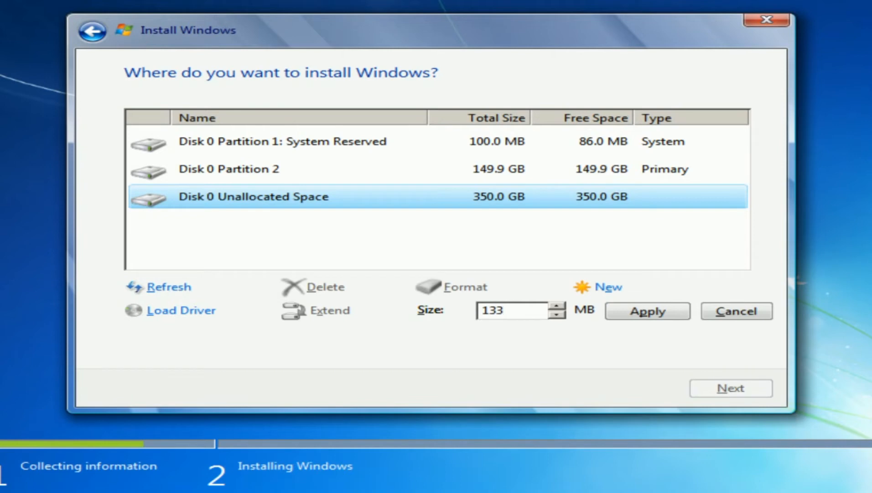
pyautogui.write('120')
pyautogui.click(617, 310)
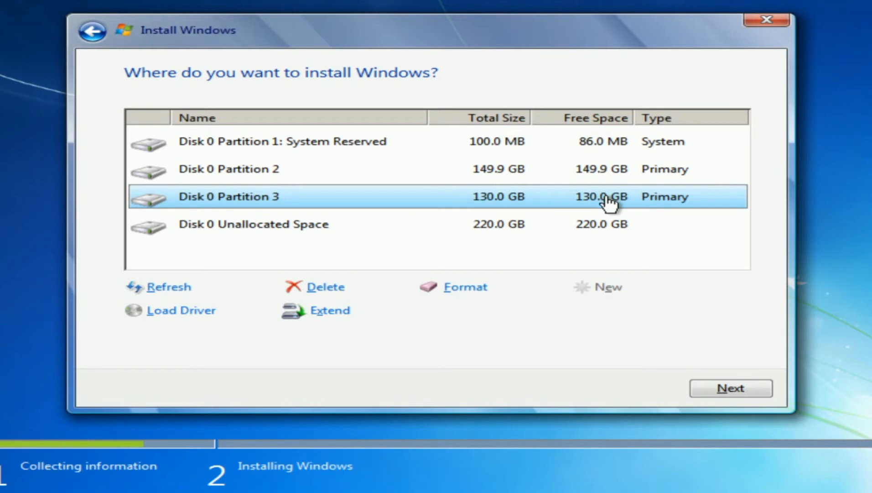
# Create a third new partition of 92160 MB from the unallocated space left on Disk 0
pyautogui.click(518, 227)
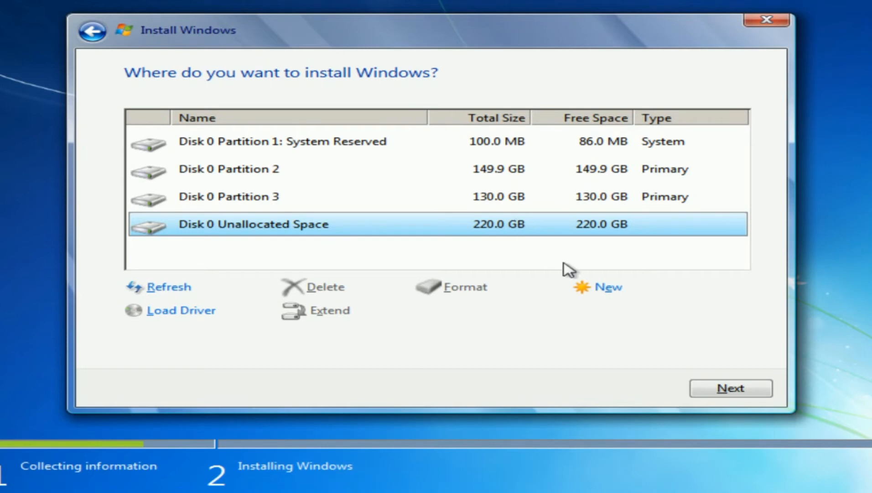
pyautogui.click(601, 288)
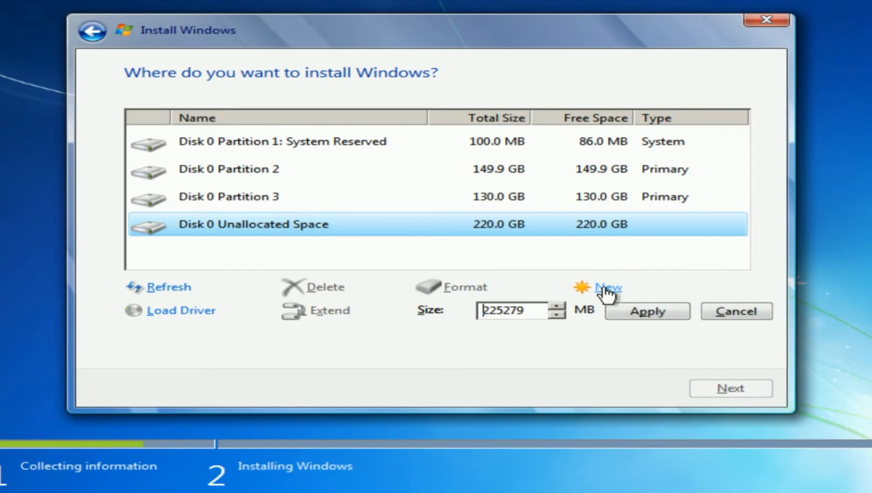
pyautogui.click(540, 309)
pyautogui.press('BackSpace')
pyautogui.press('BackSpace')
pyautogui.press('BackSpace')
pyautogui.press('BackSpace')
pyautogui.press('BackSpace')
pyautogui.press('BackSpace')
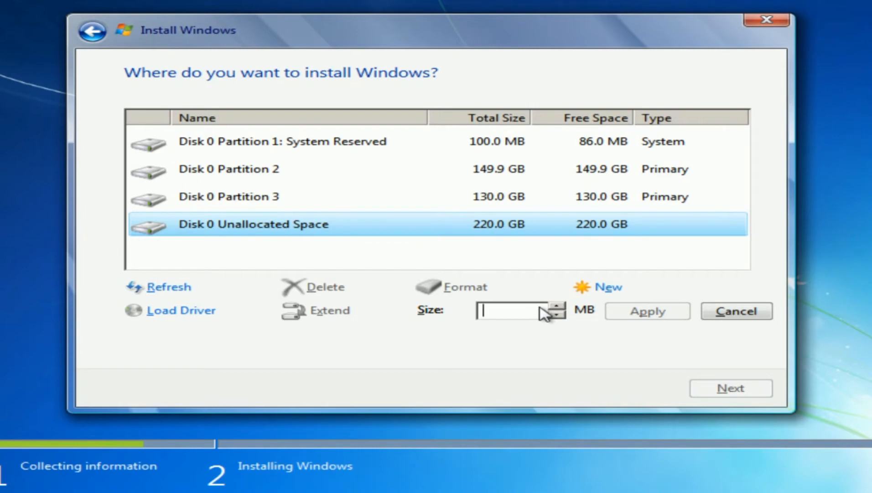
pyautogui.write('92160')
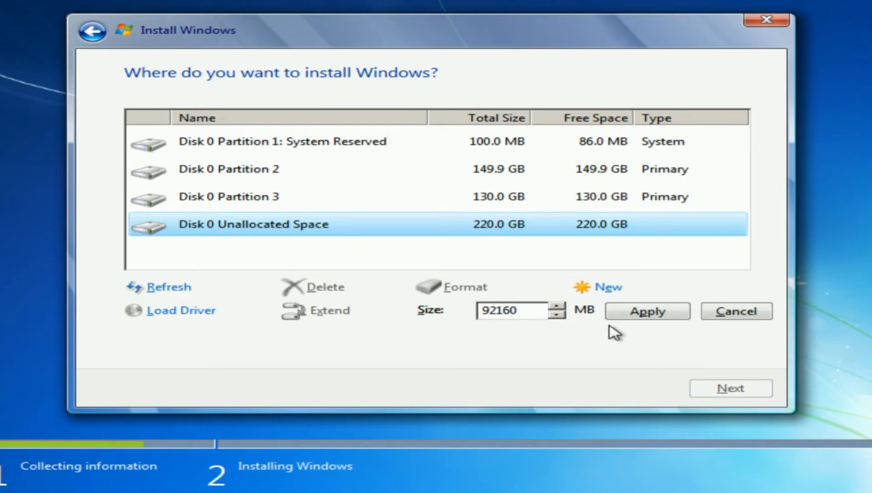
pyautogui.click(635, 321)
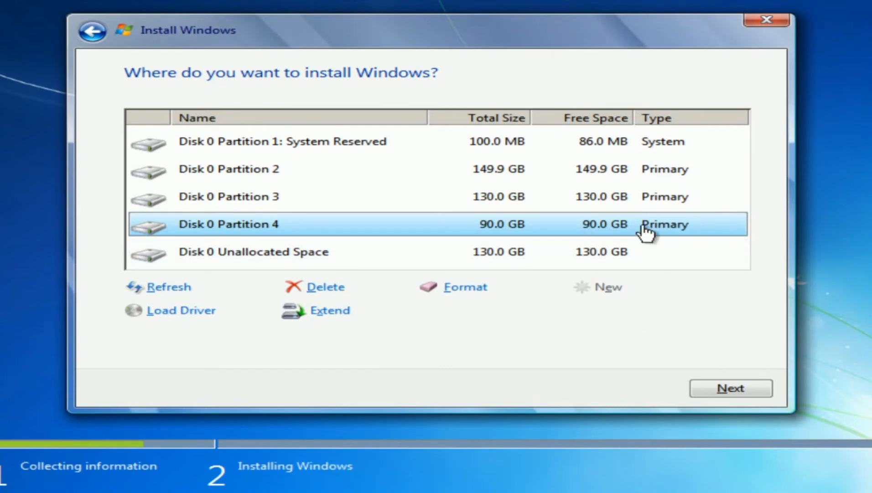
# Delete the System Reserved partition from Disk 0 and accept the loss of its data
pyautogui.click(557, 253)
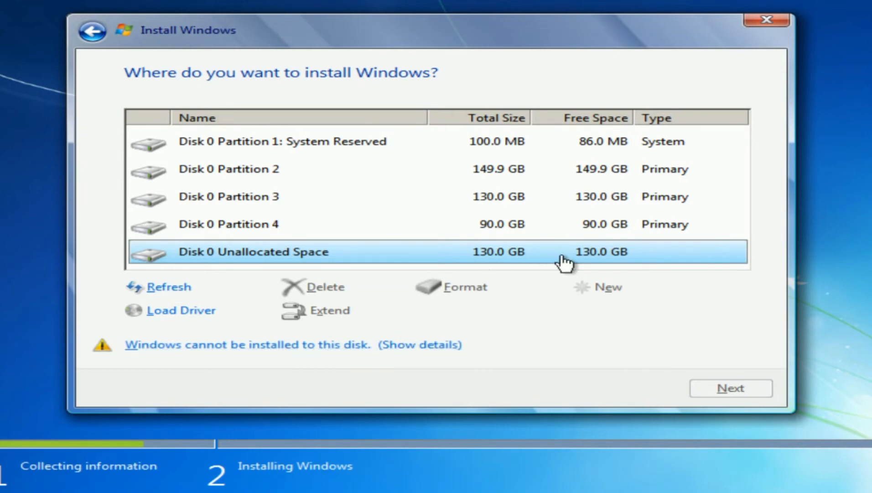
pyautogui.click(372, 143)
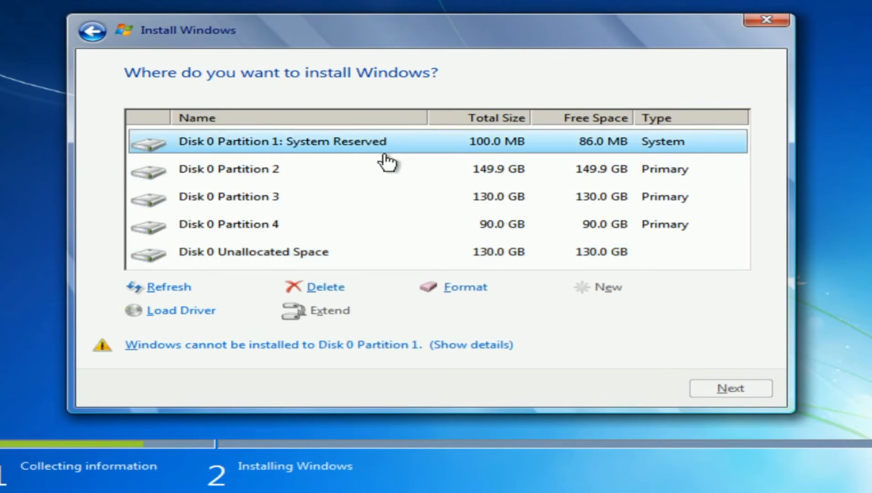
pyautogui.click(350, 288)
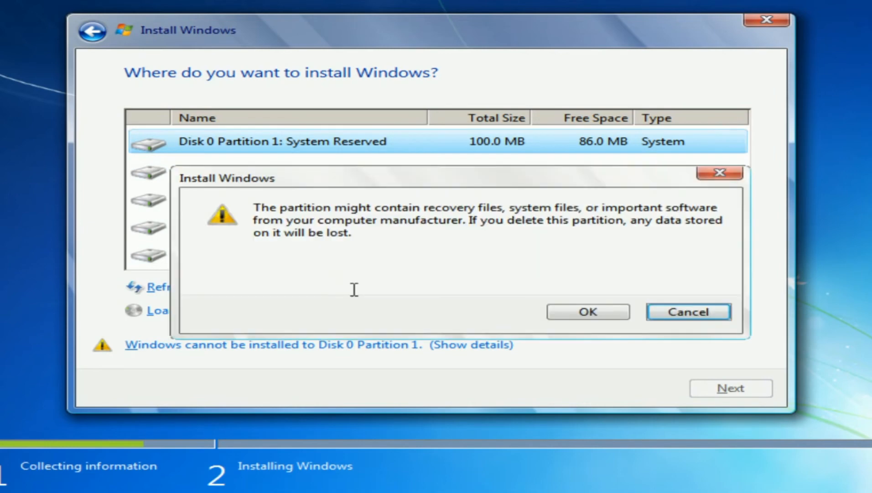
pyautogui.click(561, 315)
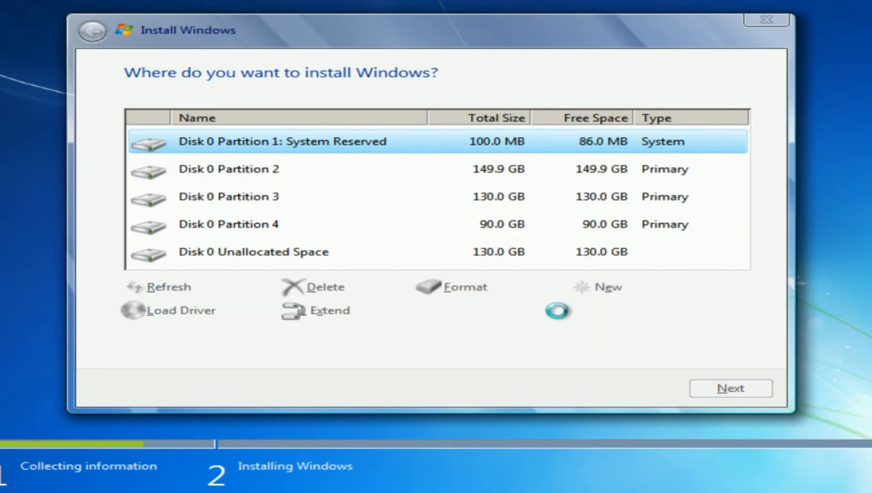
# Create a new 133119 MB partition from the large unallocated space at the end of Disk 0
pyautogui.click(386, 260)
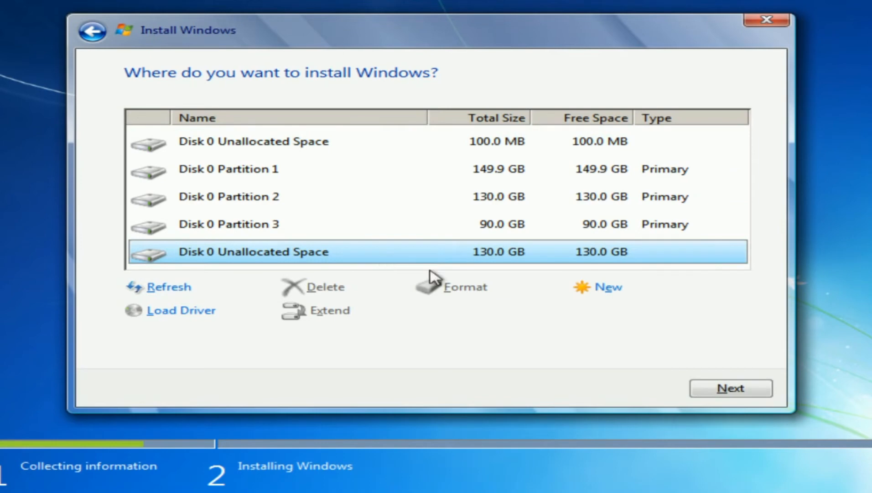
pyautogui.click(608, 290)
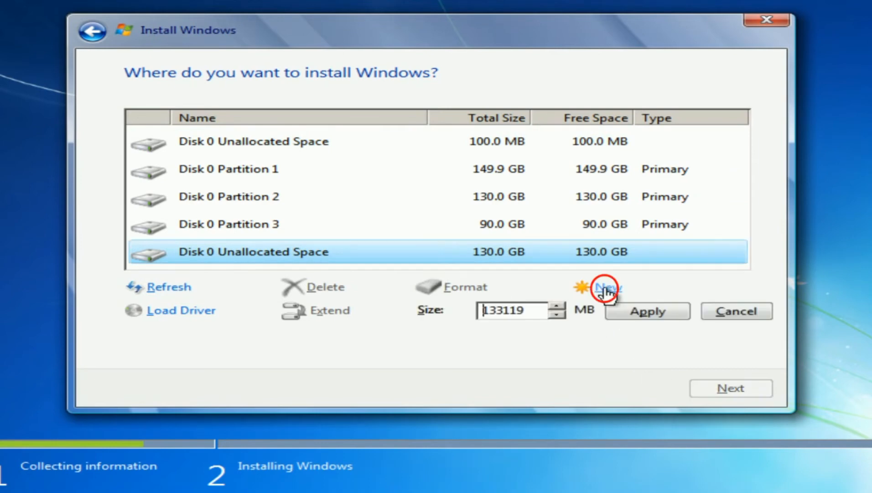
pyautogui.click(641, 311)
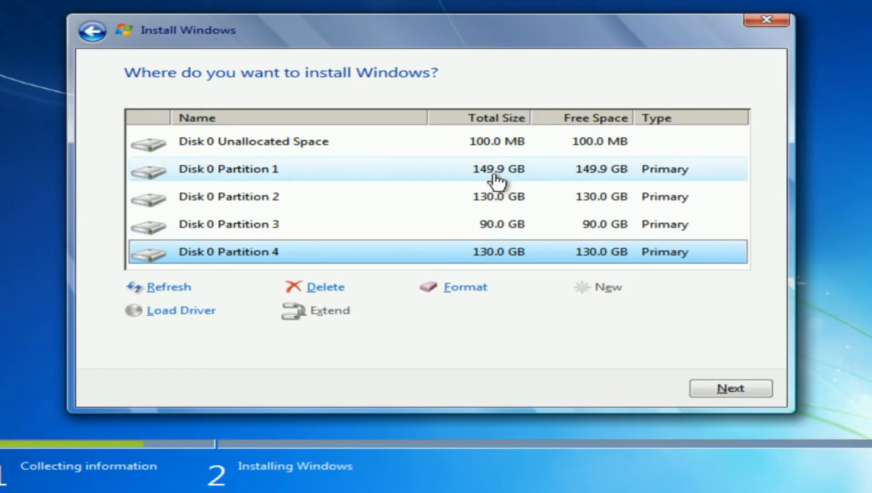
# Go through the four primary partitions of Disk 0 one by one
pyautogui.click(426, 178)
pyautogui.click(425, 199)
pyautogui.click(431, 225)
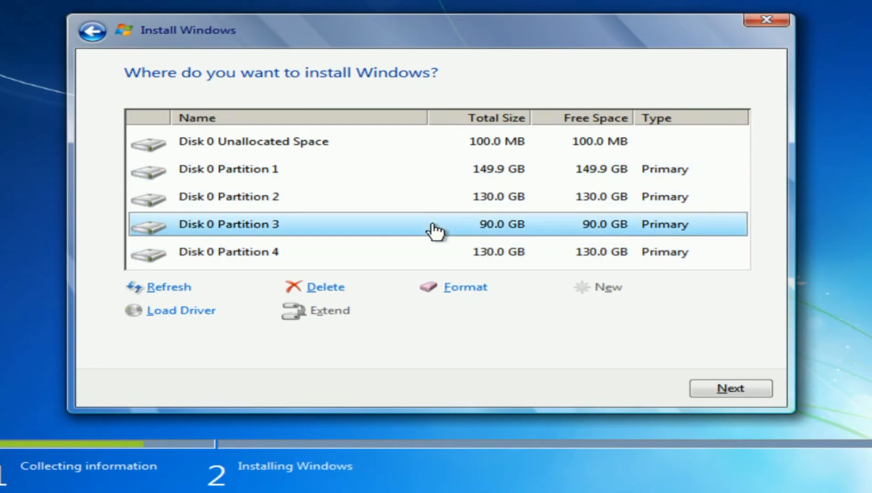
pyautogui.click(436, 253)
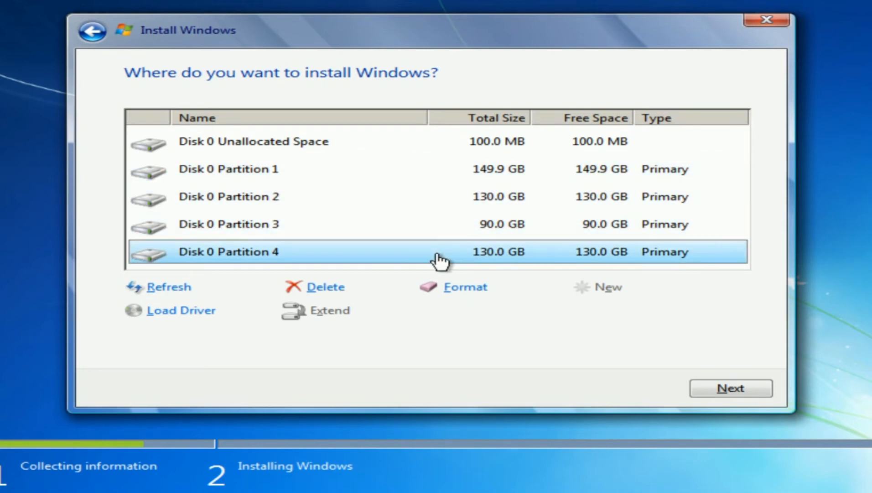
pyautogui.click(378, 172)
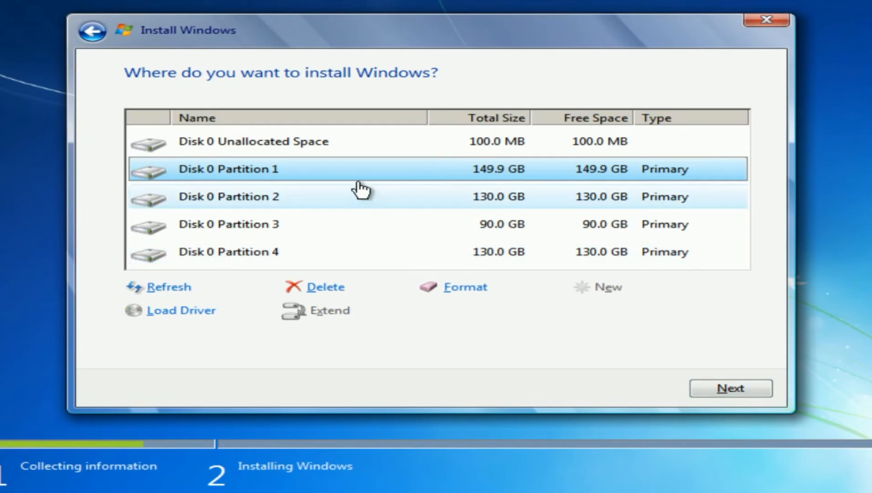
pyautogui.click(439, 212)
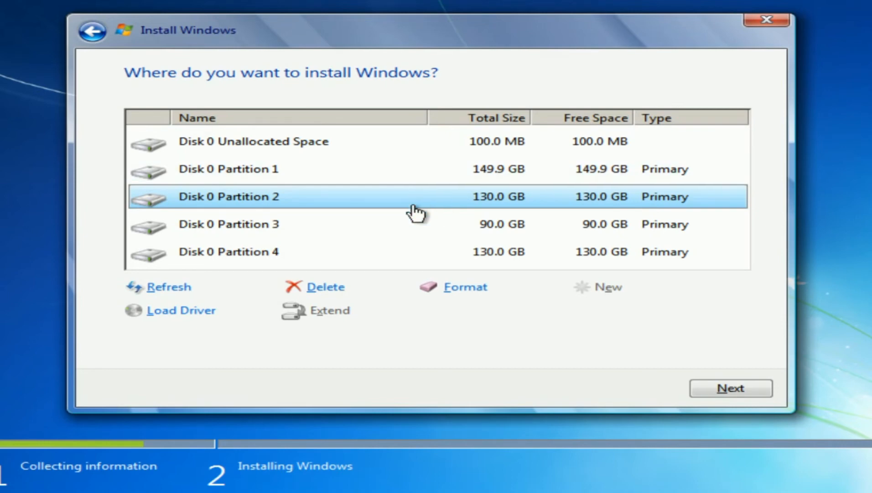
# Delete Disk 0 Partition 4 and accept the loss of its data
pyautogui.click(413, 261)
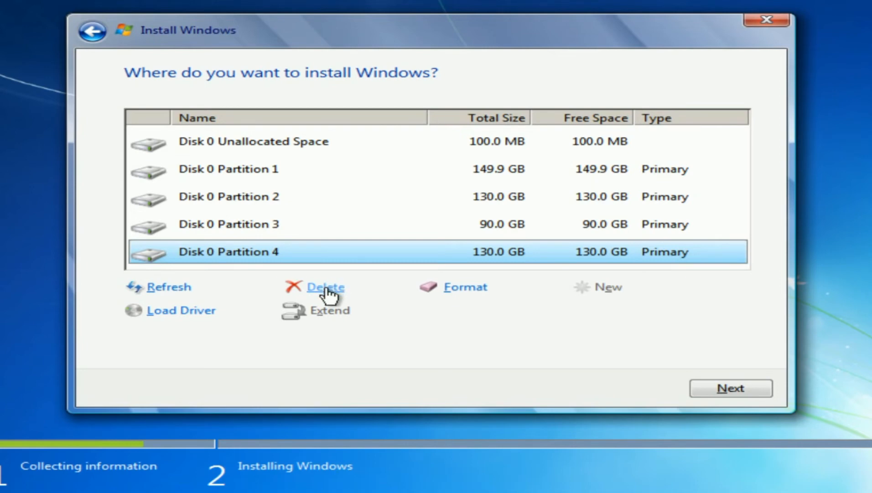
pyautogui.click(325, 288)
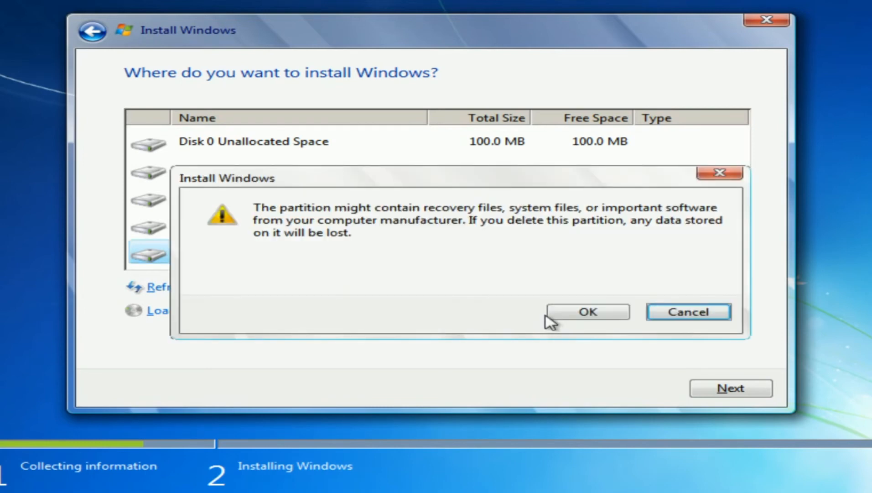
pyautogui.click(565, 313)
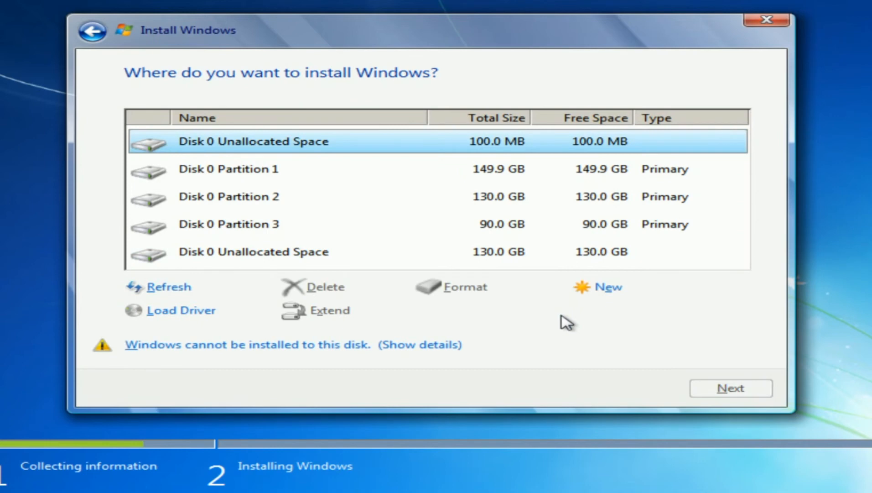
# Recreate the last partition with 133119 MB from the unallocated space following Disk 0 Partition 3
pyautogui.click(498, 257)
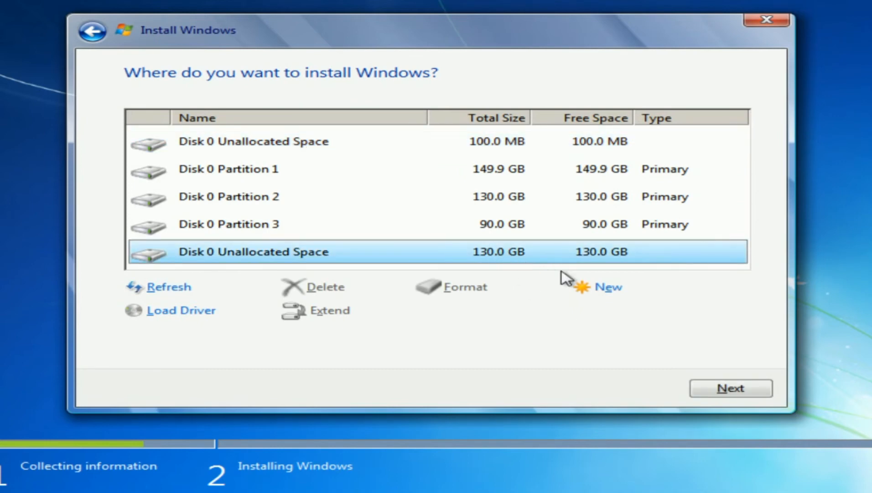
pyautogui.click(598, 290)
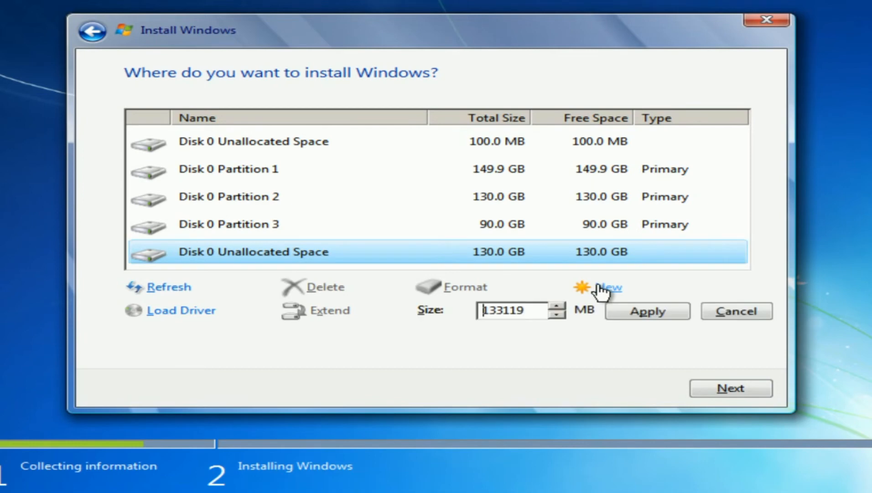
pyautogui.click(637, 312)
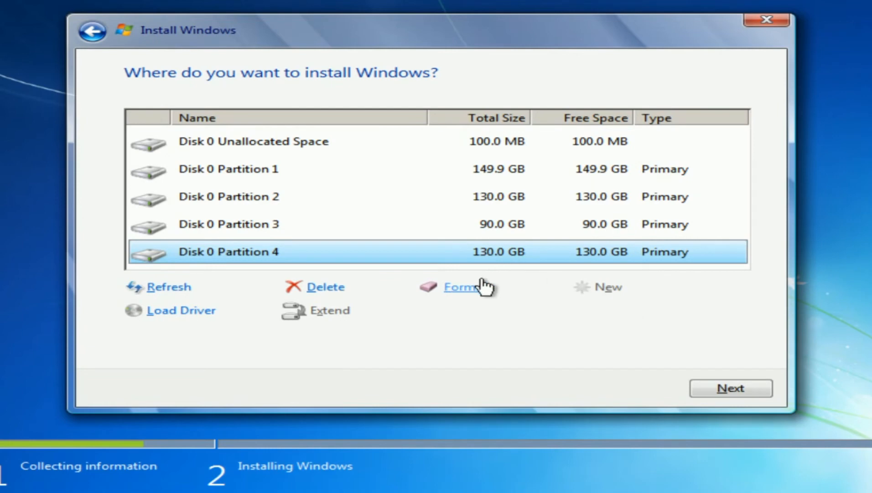
# Format Disk 0 Partition 4 and accept the loss of its data
pyautogui.click(460, 228)
pyautogui.click(457, 207)
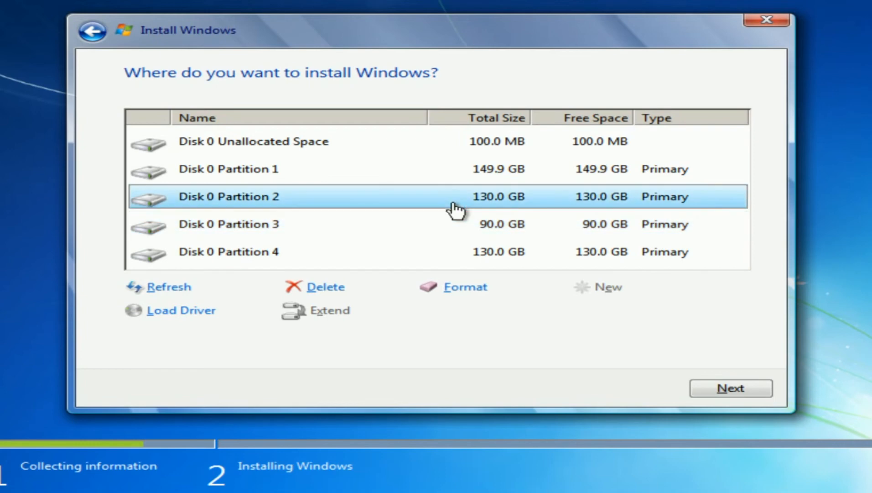
pyautogui.click(456, 254)
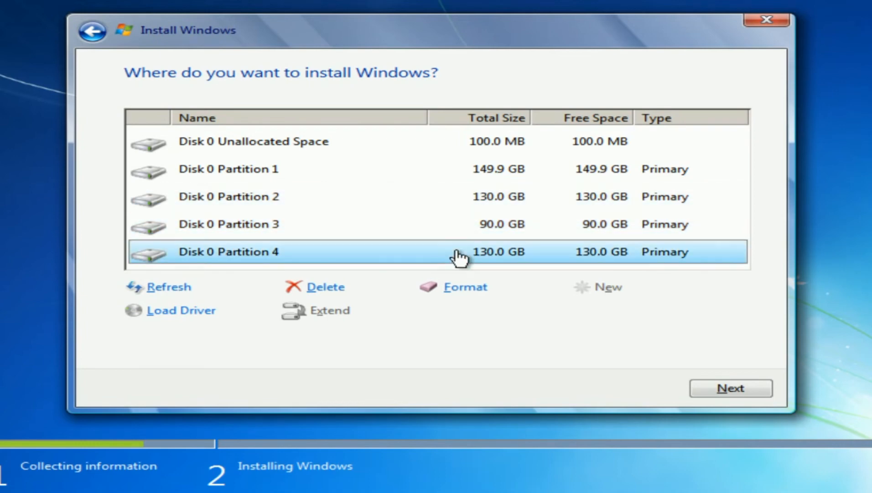
pyautogui.click(462, 287)
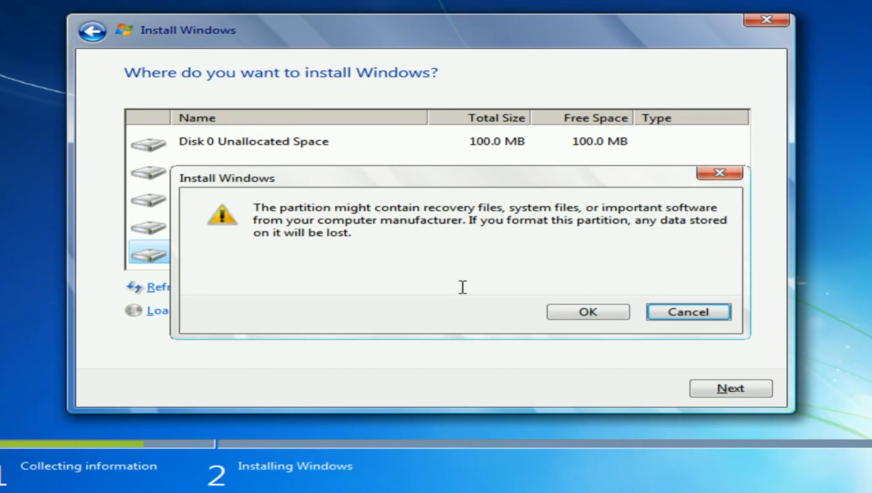
pyautogui.click(565, 314)
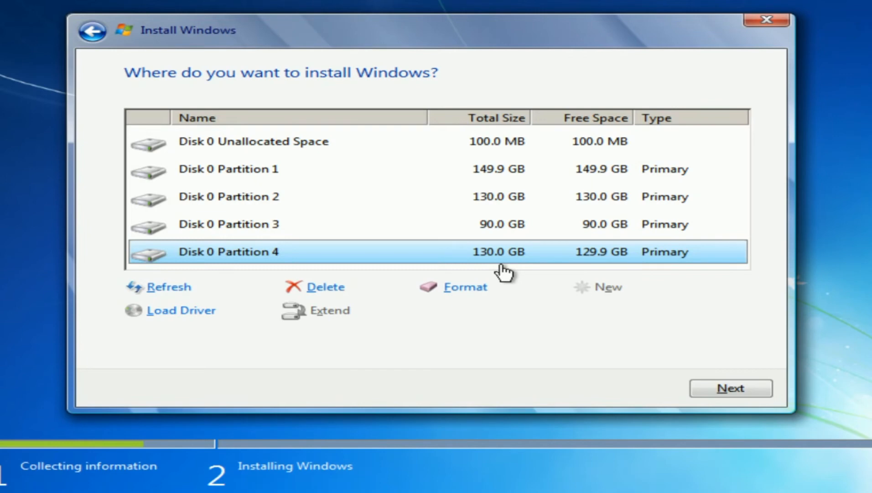
# Choose Disk 0 Partition 1 as the Windows destination and start the installation
pyautogui.click(443, 180)
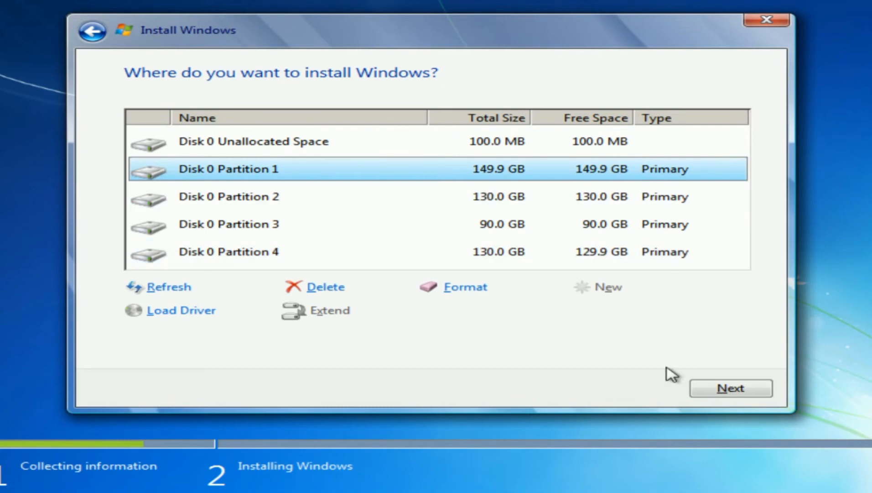
pyautogui.click(719, 398)
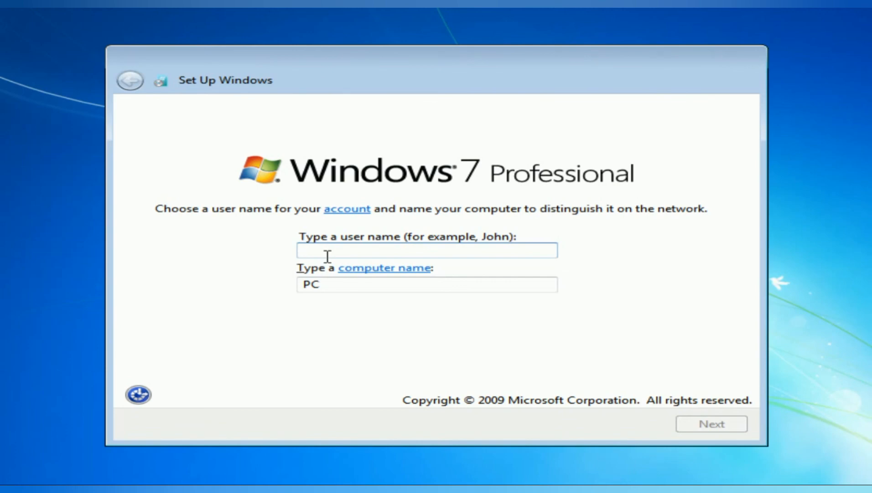
# Set the account's user name to "ok" and continue without setting an account password
pyautogui.click(327, 256)
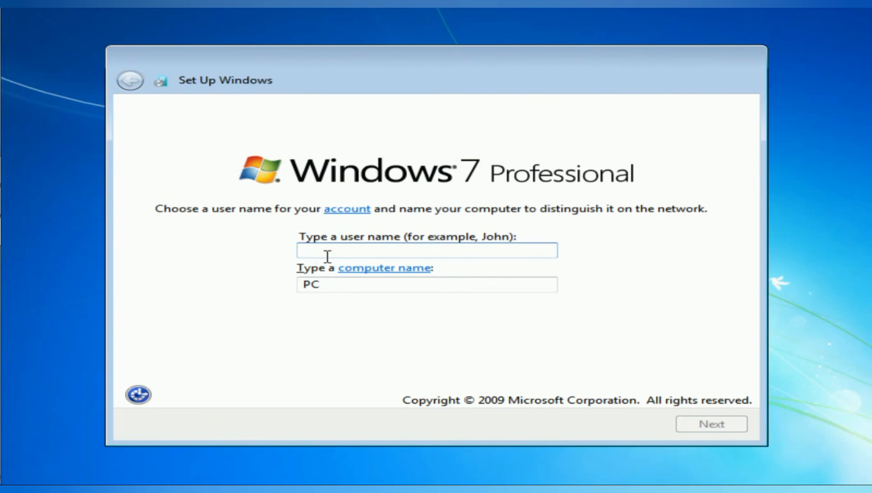
pyautogui.write('ok')
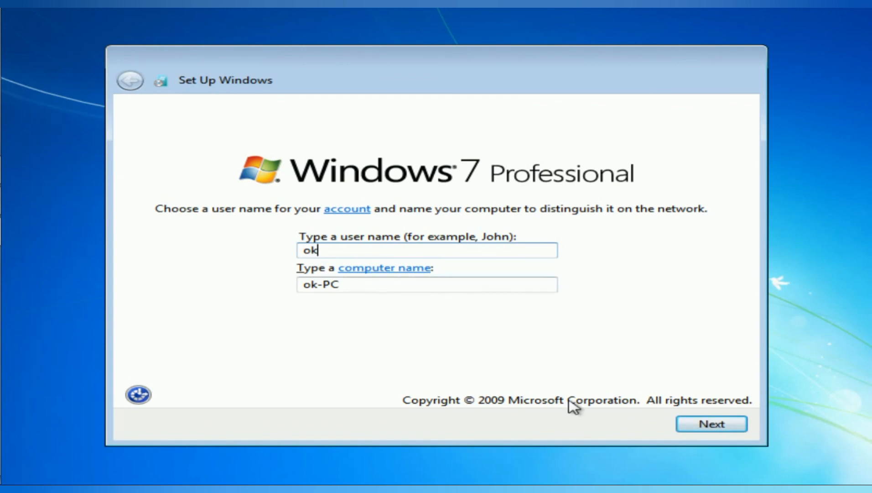
pyautogui.click(696, 424)
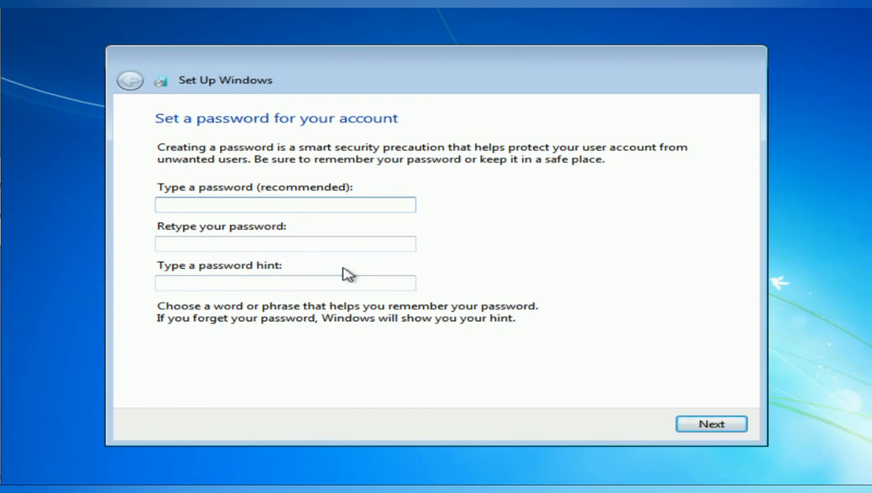
pyautogui.click(713, 423)
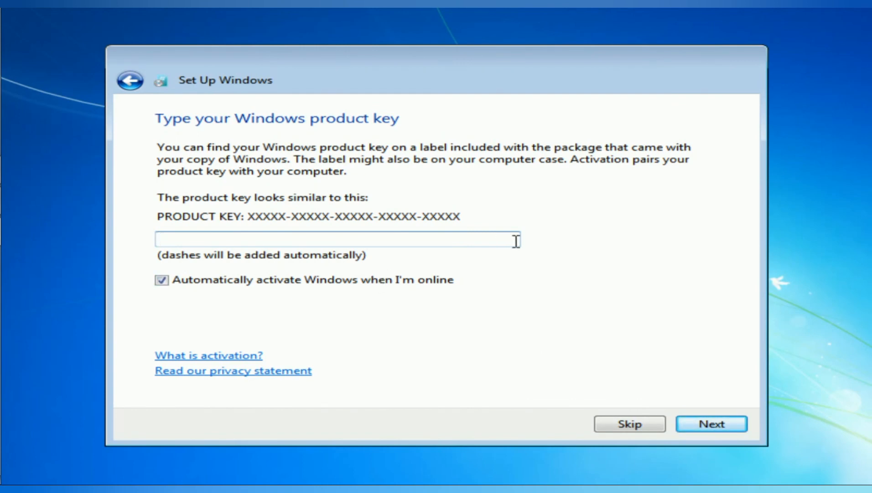
# Skip entering the Windows product key and use the recommended protection and update settings
pyautogui.click(632, 431)
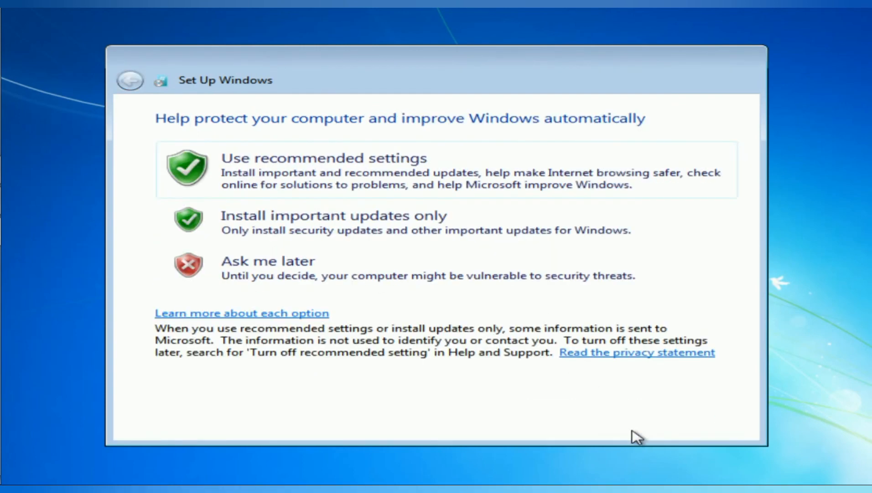
pyautogui.click(321, 162)
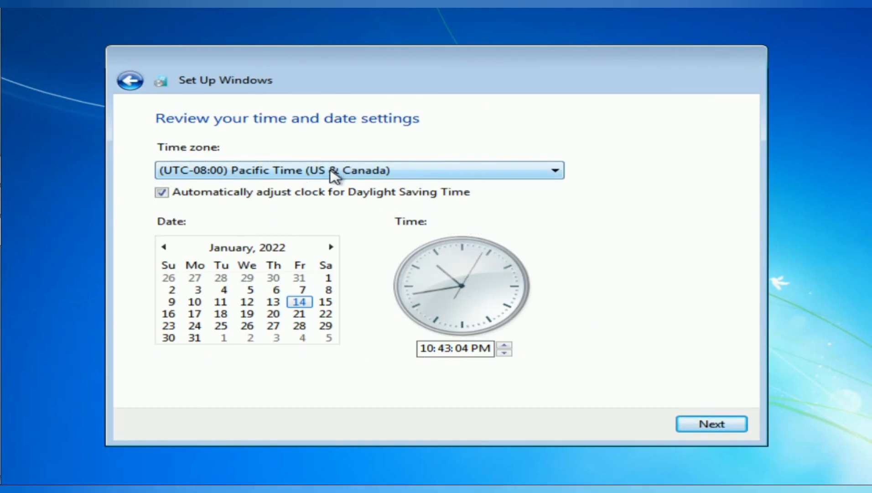
# Set the time zone to (UTC+05:30) Chennai, Kolkata, Mumbai, New Delhi and accept the date and time settings
pyautogui.click(330, 169)
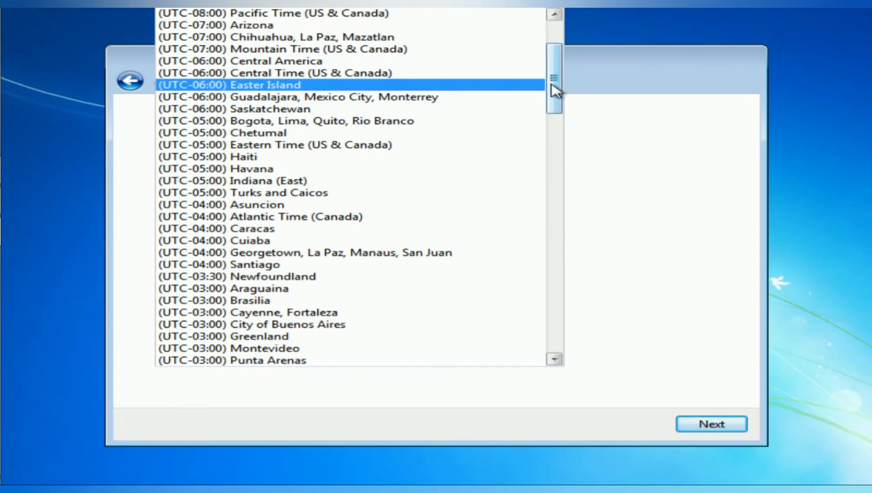
pyautogui.moveTo(554, 90); pyautogui.dragTo(555, 236)
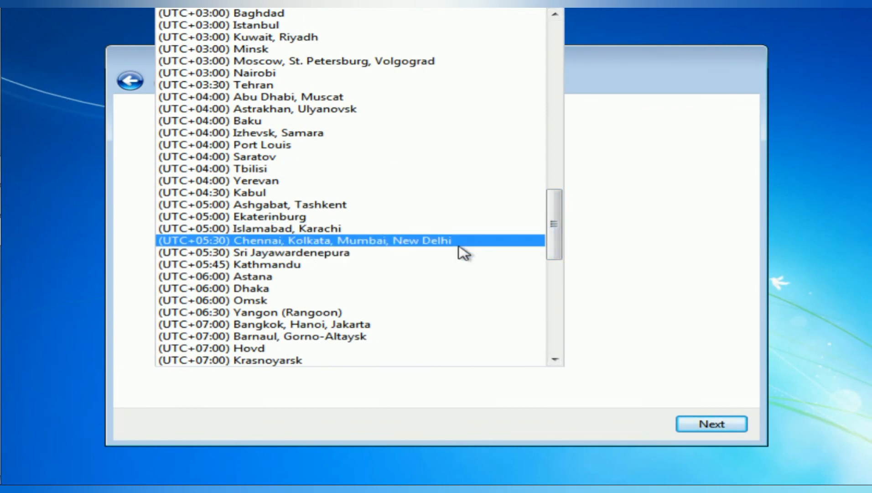
pyautogui.click(431, 250)
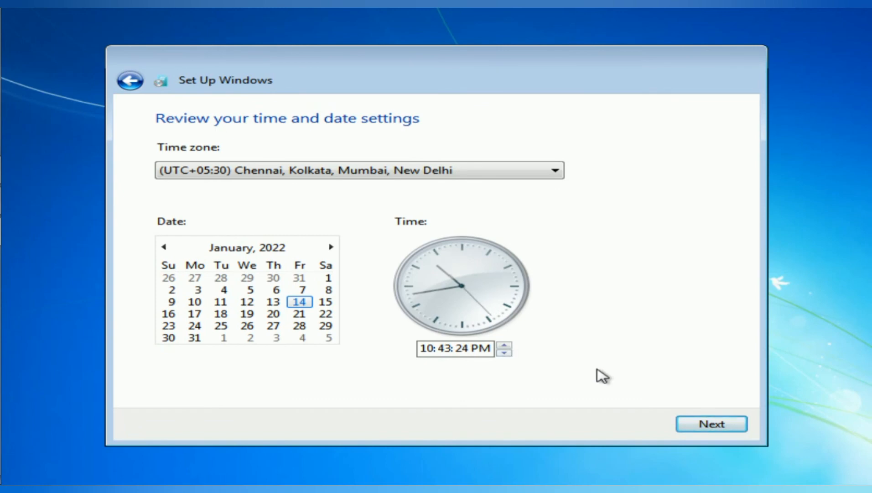
pyautogui.click(693, 417)
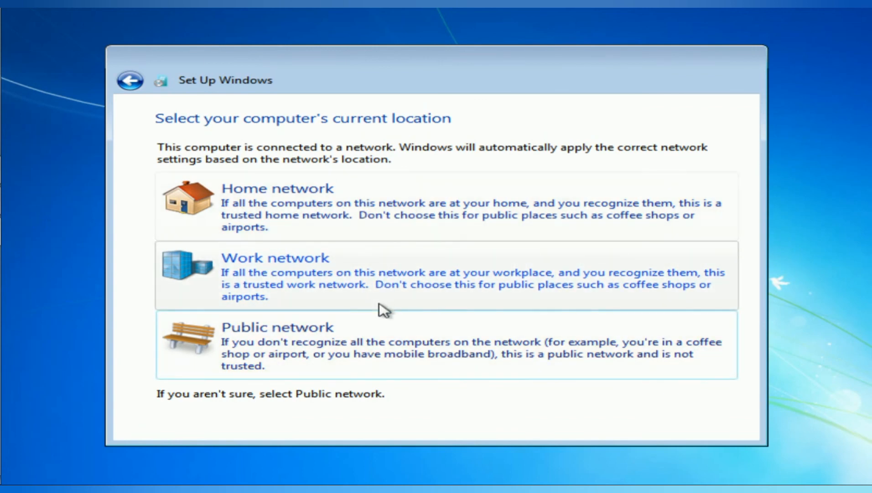
# Choose Work network as the computer's current location to finish the Windows setup
pyautogui.click(374, 327)
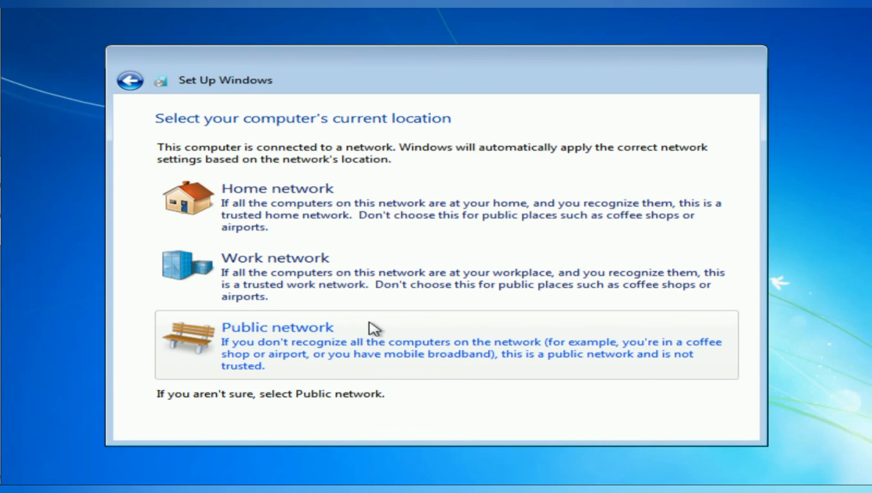
pyautogui.click(384, 279)
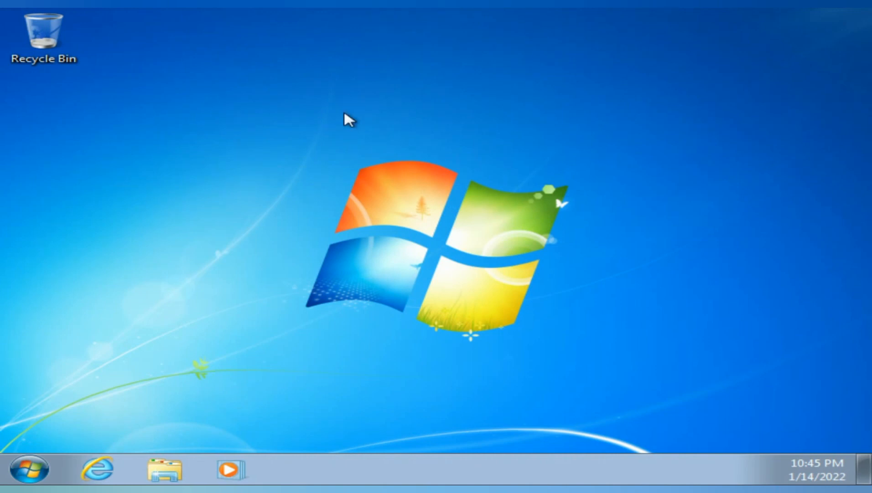
# Refresh the new Windows desktop and bring up its refresh option once more
pyautogui.rightClick(369, 139)
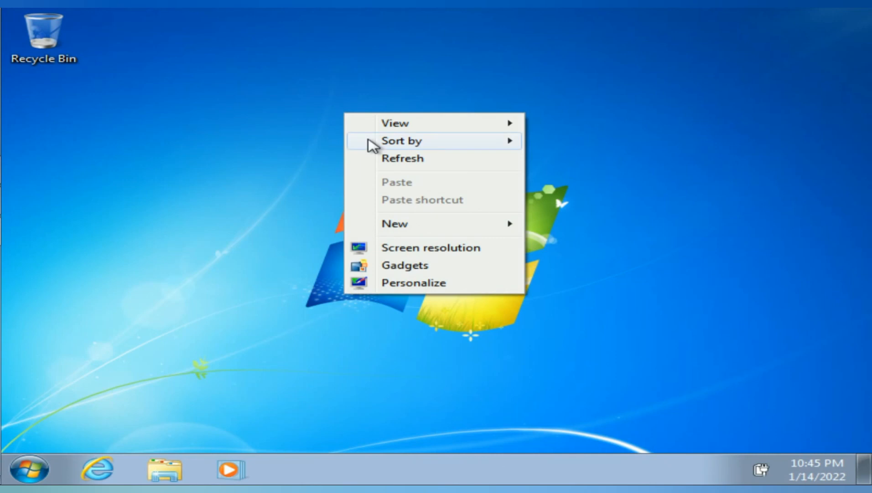
pyautogui.click(384, 160)
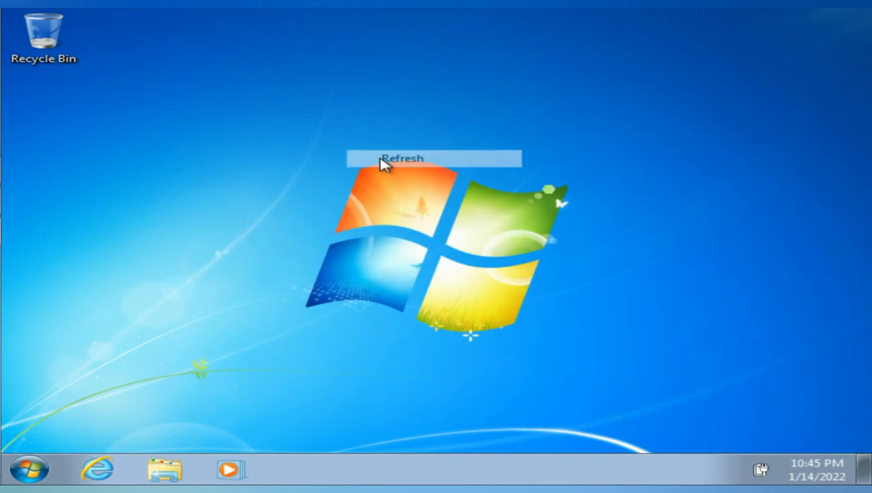
pyautogui.rightClick(355, 125)
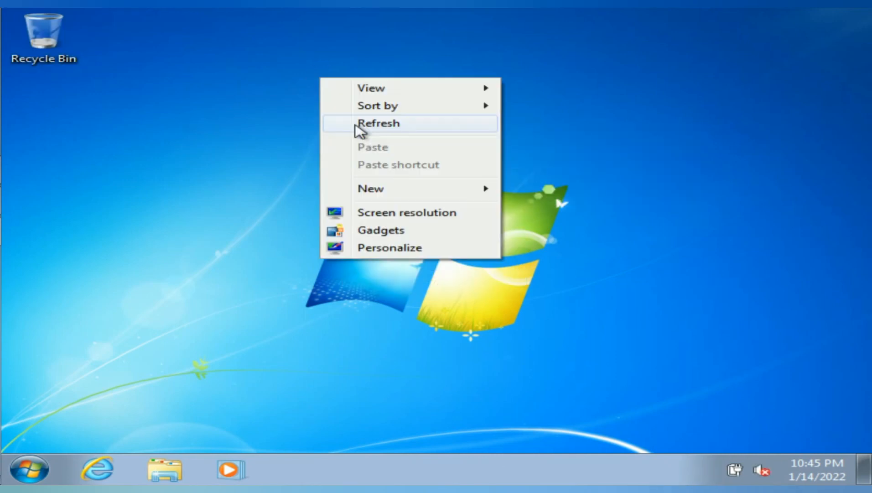